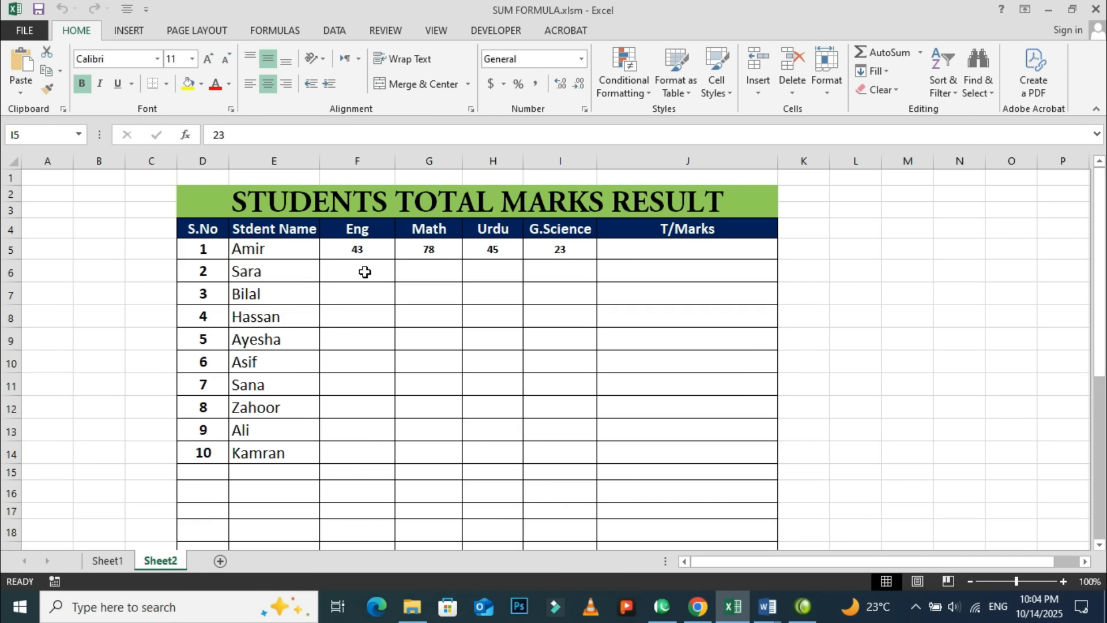
Clear the existing marks from cells F5:I6 and select the first T/Marks cell, J5.
{"action": "left_click_drag", "start_coordinate": [356, 249], "coordinate": [572, 260]}
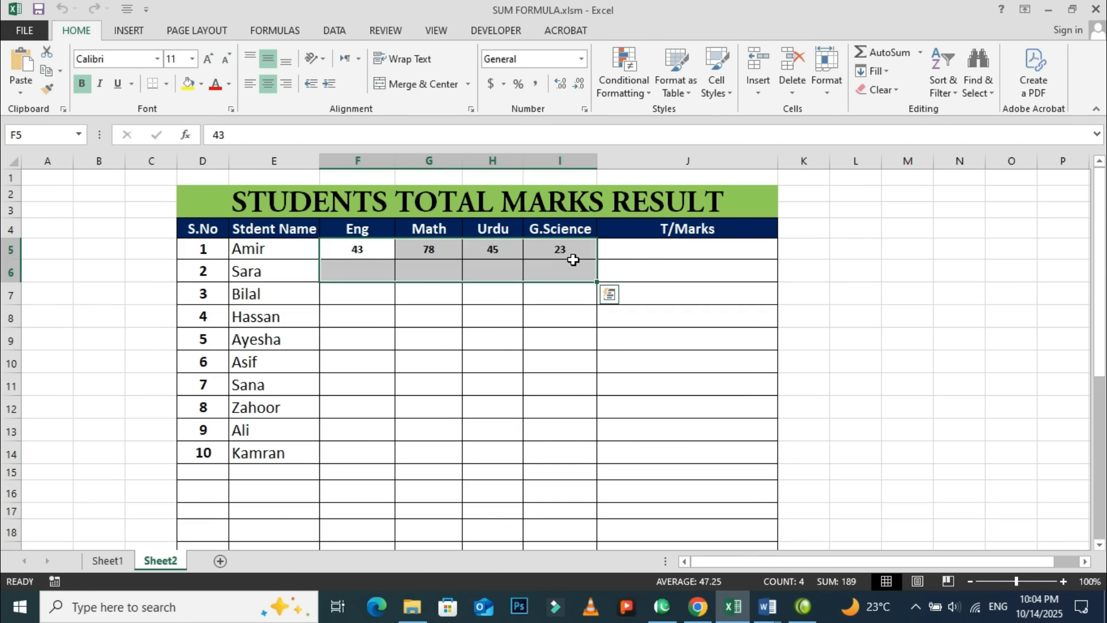
{"action": "key", "text": "Delete"}
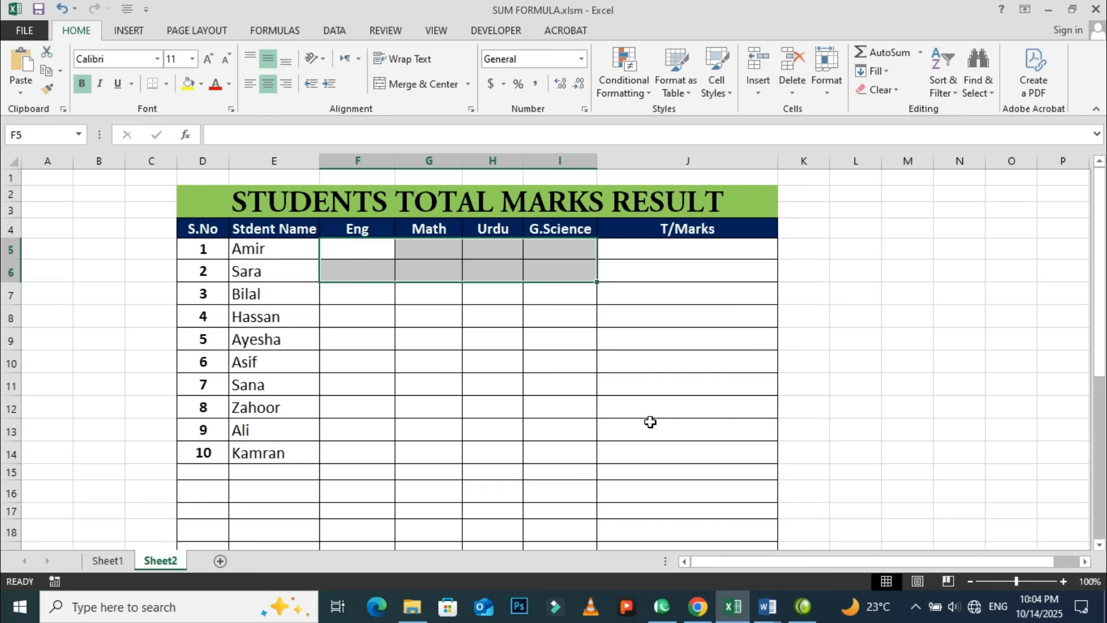
{"action": "left_click", "coordinate": [674, 254]}
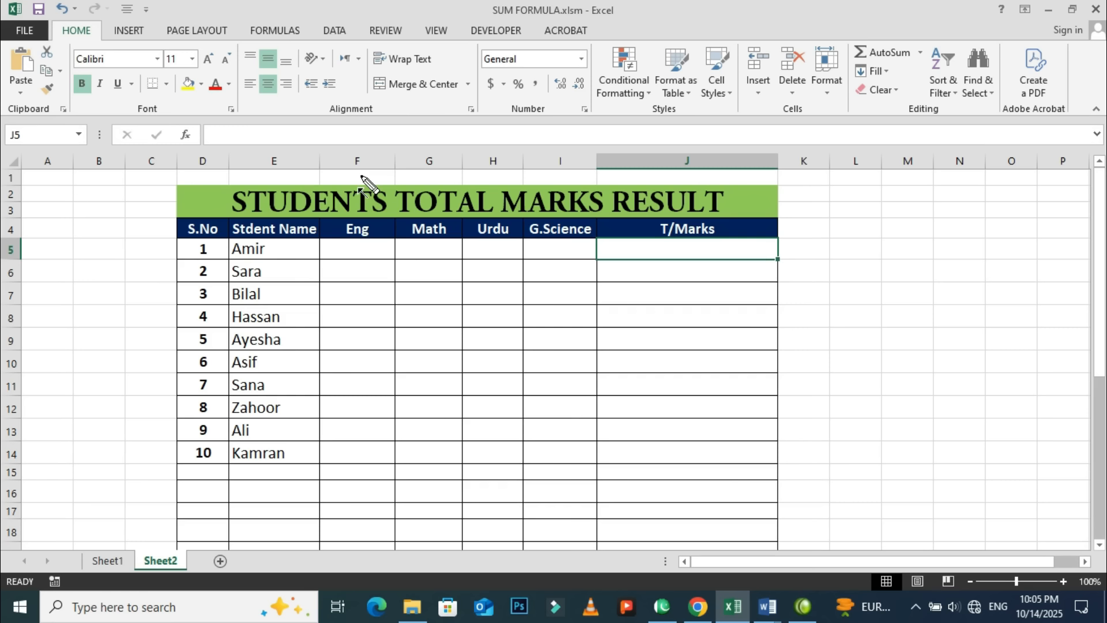
{"action": "left_click_drag", "start_coordinate": [361, 174], "coordinate": [363, 228]}
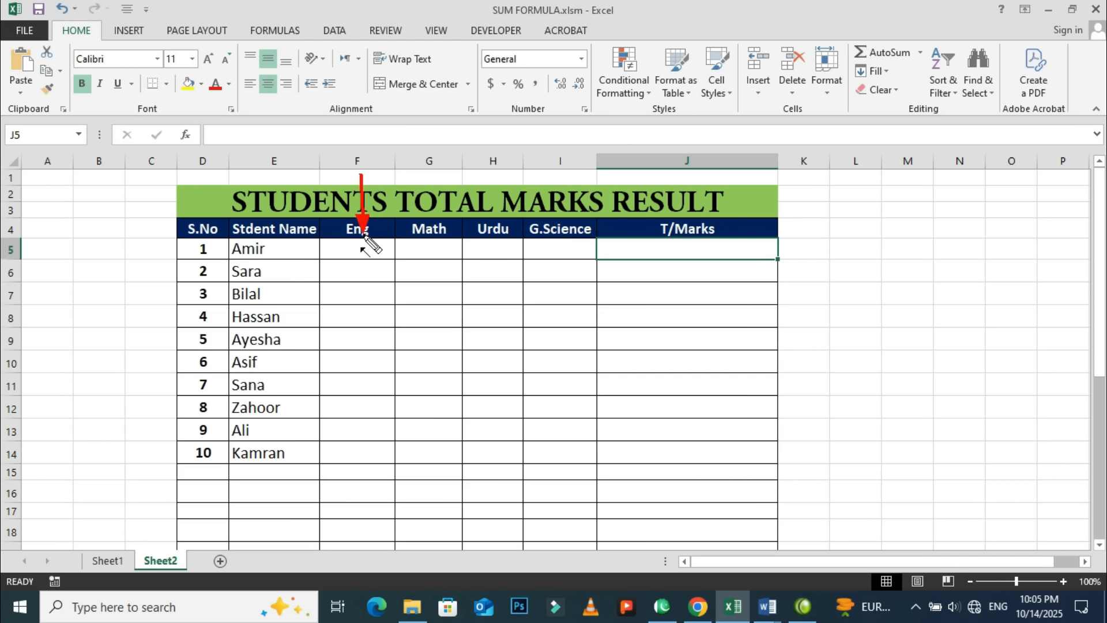
{"action": "left_click_drag", "start_coordinate": [32, 248], "coordinate": [321, 248]}
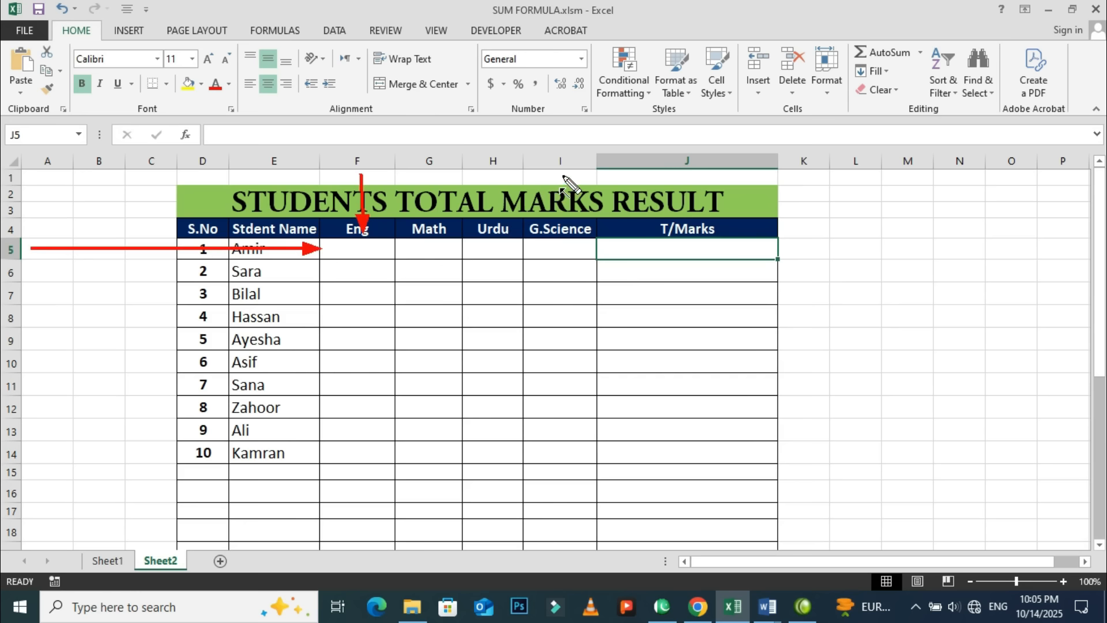
{"action": "left_click_drag", "start_coordinate": [563, 175], "coordinate": [563, 238]}
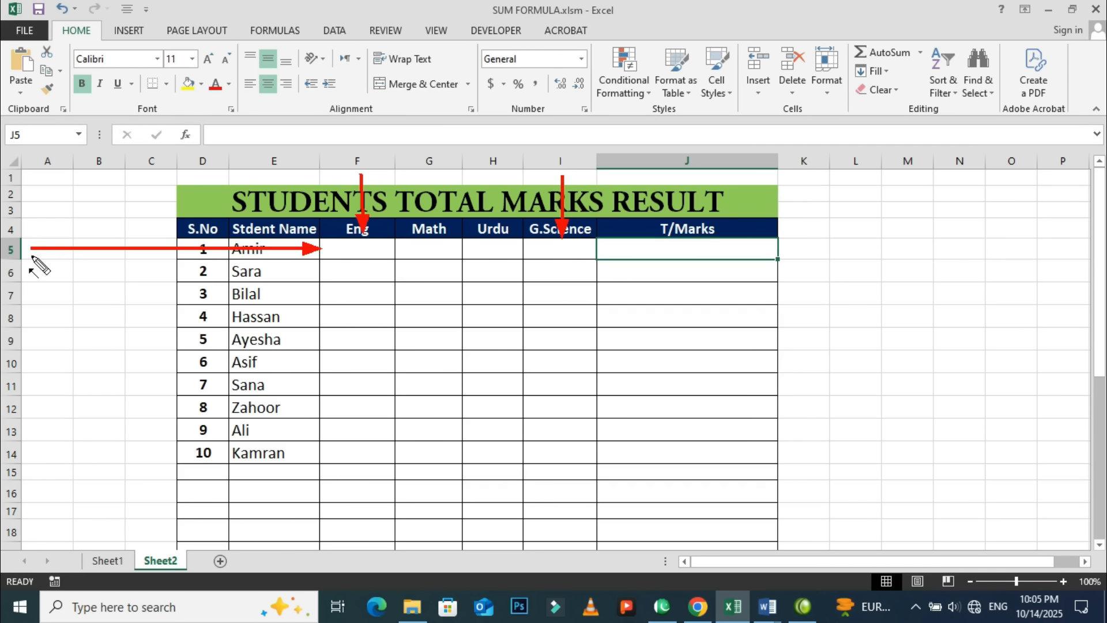
{"action": "left_click_drag", "start_coordinate": [26, 254], "coordinate": [542, 255]}
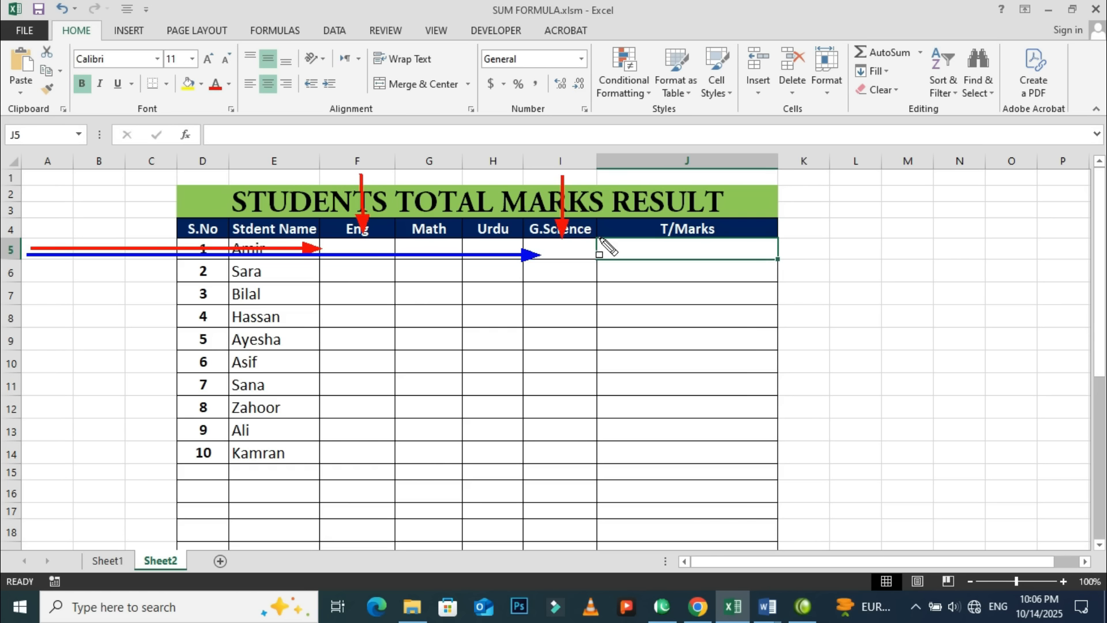
{"action": "mouse_move", "coordinate": [598, 239]}
{"action": "left_mouse_down"}
{"action": "mouse_move", "coordinate": [600, 254]}
{"action": "mouse_move", "coordinate": [621, 262]}
{"action": "mouse_move", "coordinate": [779, 263]}
{"action": "left_mouse_up"}
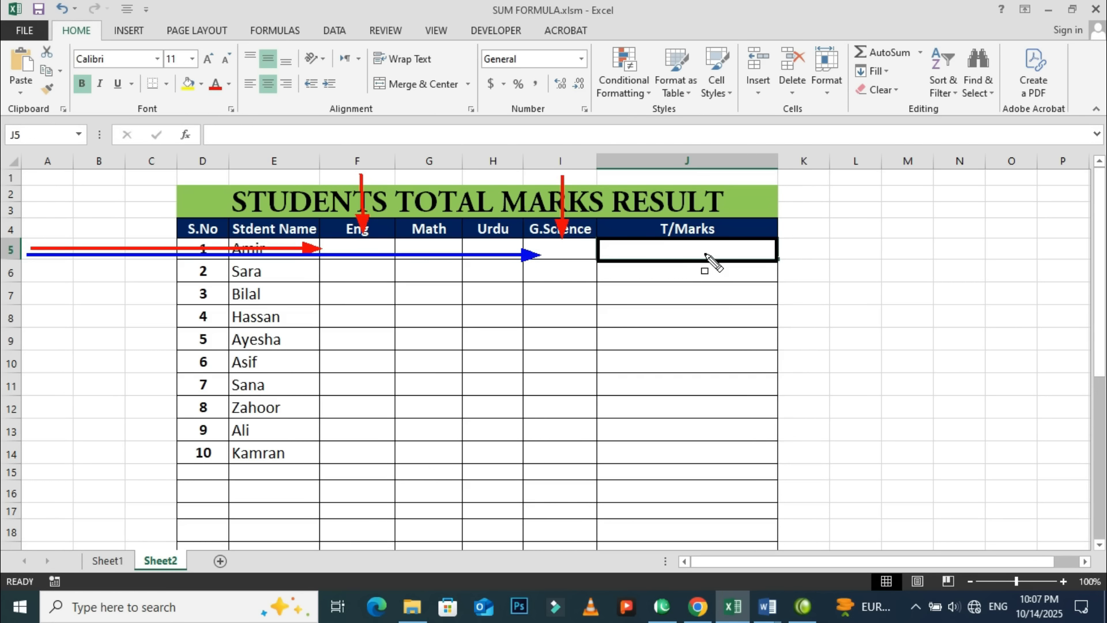
{"action": "key", "text": "Escape"}
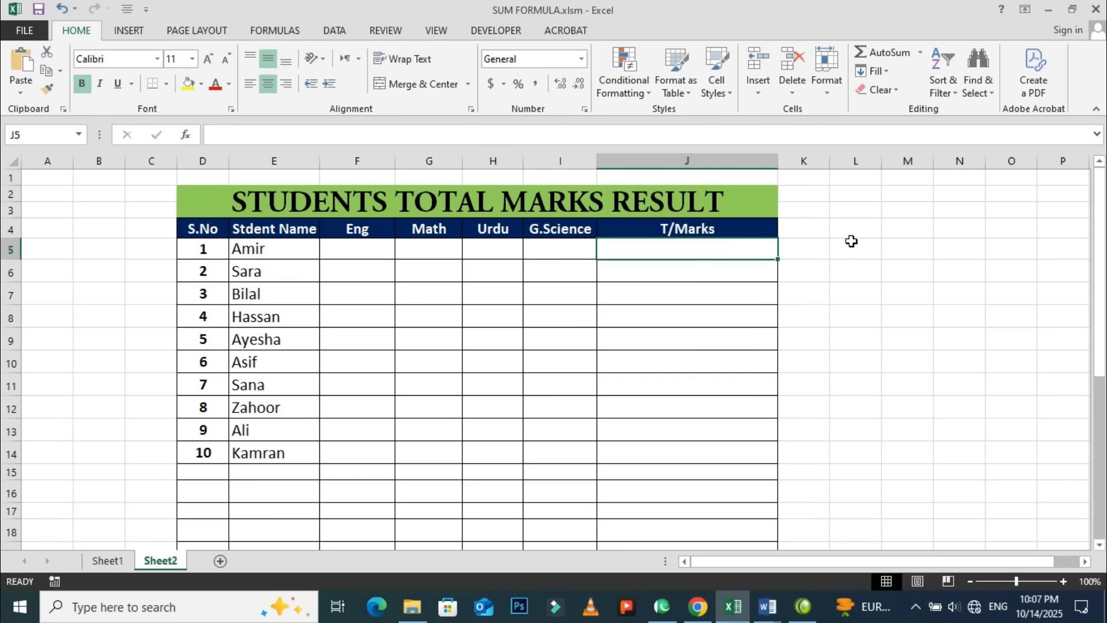
Switch to Document1 in Word and copy its whole request for a SUM formula covering F5 to I5.
{"action": "left_click", "coordinate": [767, 607]}
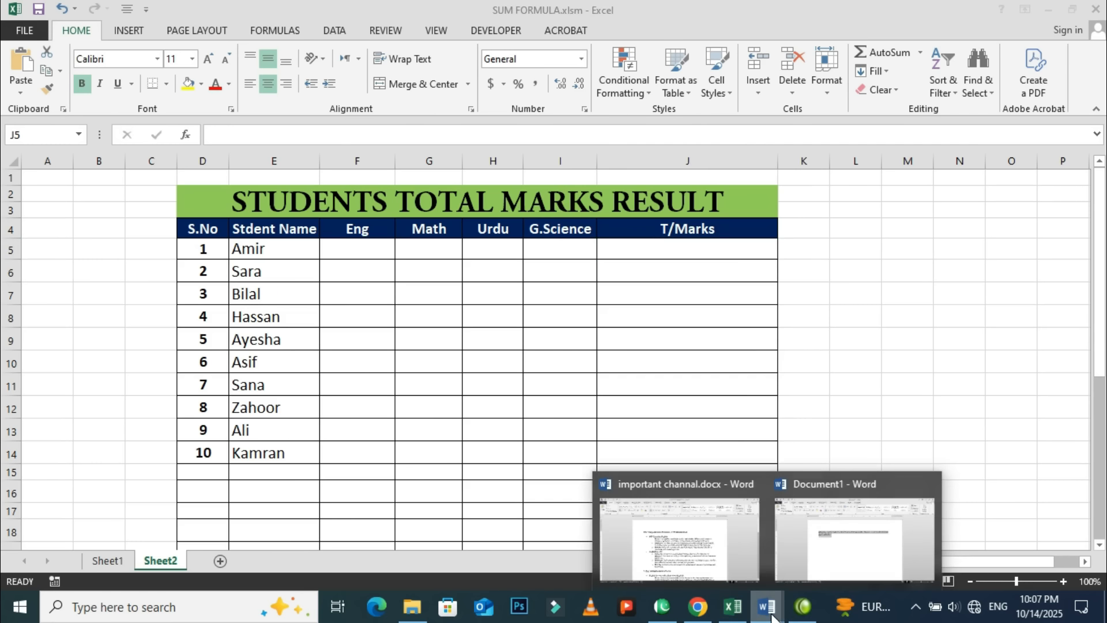
{"action": "left_click", "coordinate": [811, 565]}
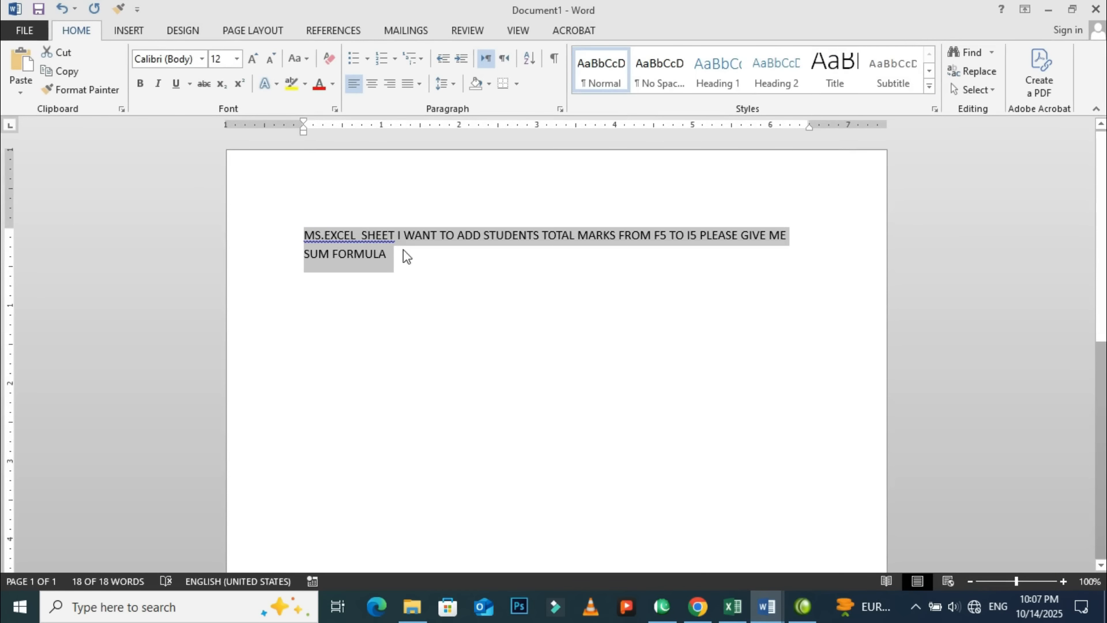
{"action": "left_click", "coordinate": [355, 242]}
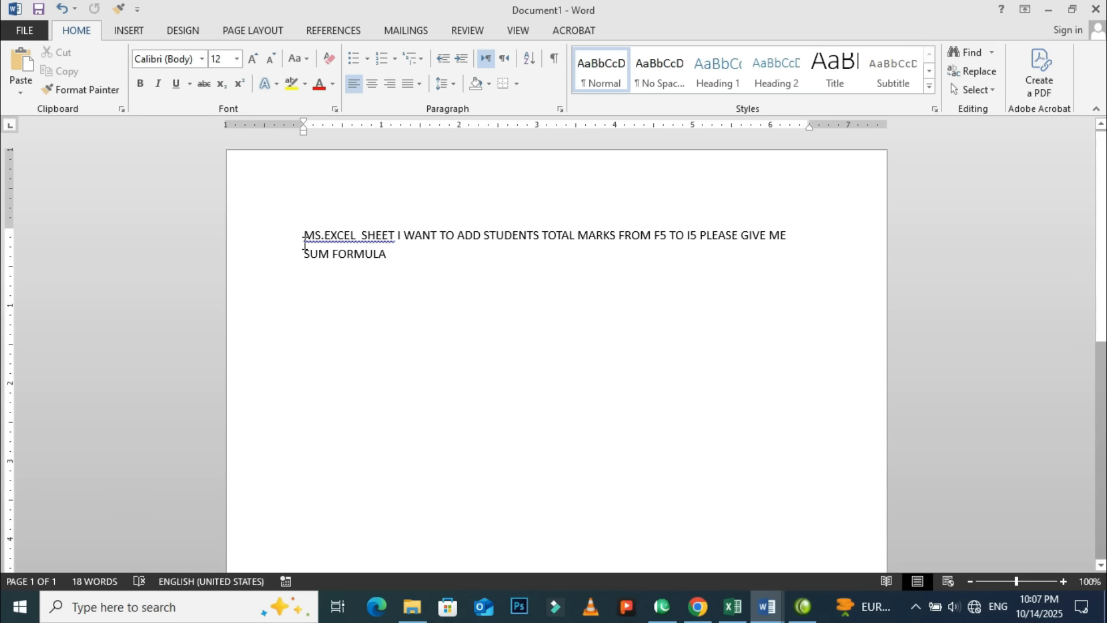
{"action": "left_click_drag", "start_coordinate": [304, 235], "coordinate": [400, 250]}
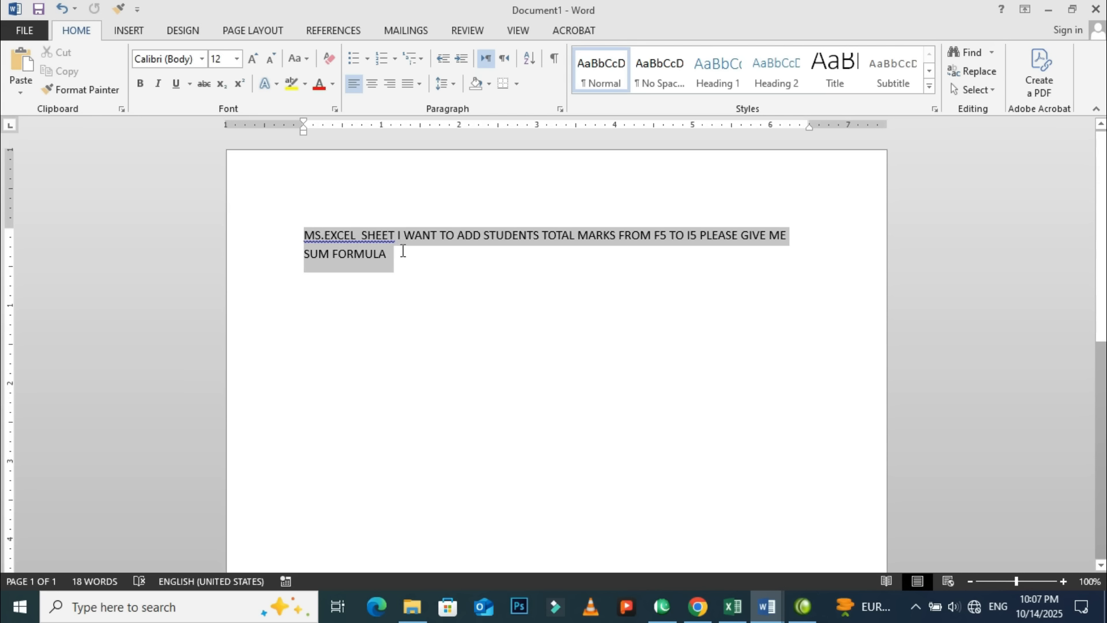
{"action": "right_click", "coordinate": [376, 255]}
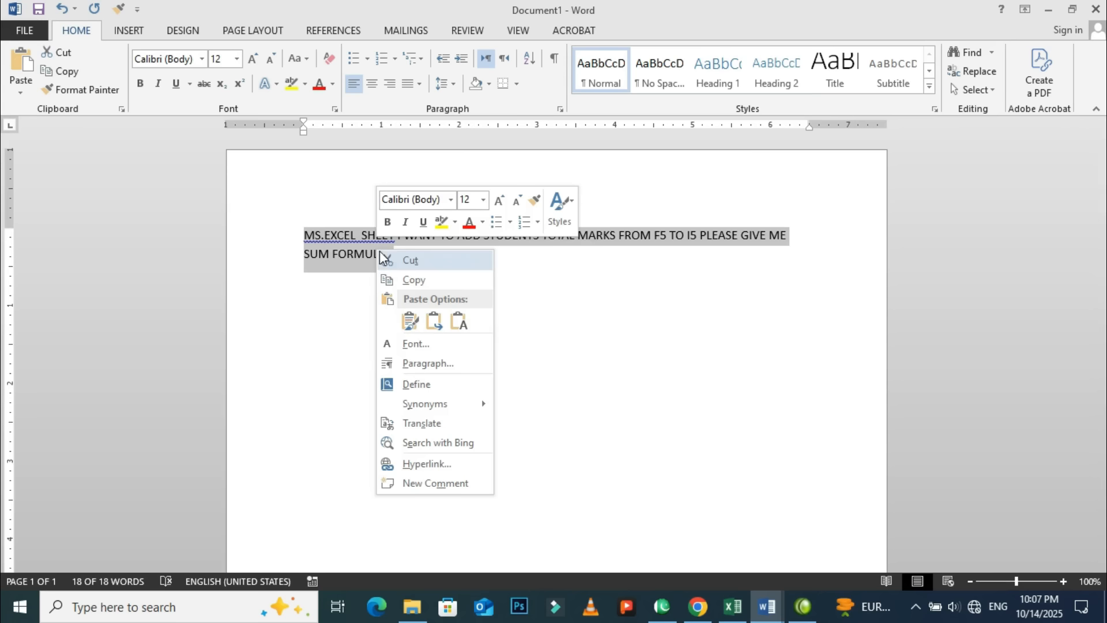
{"action": "left_click", "coordinate": [404, 280]}
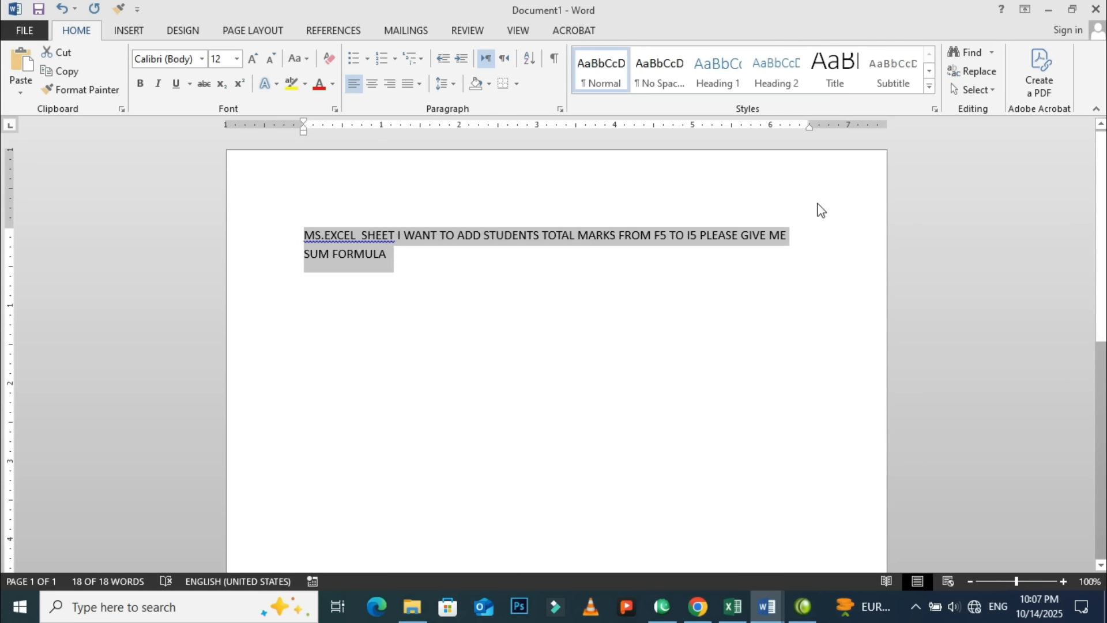
{"action": "left_click", "coordinate": [1048, 10]}
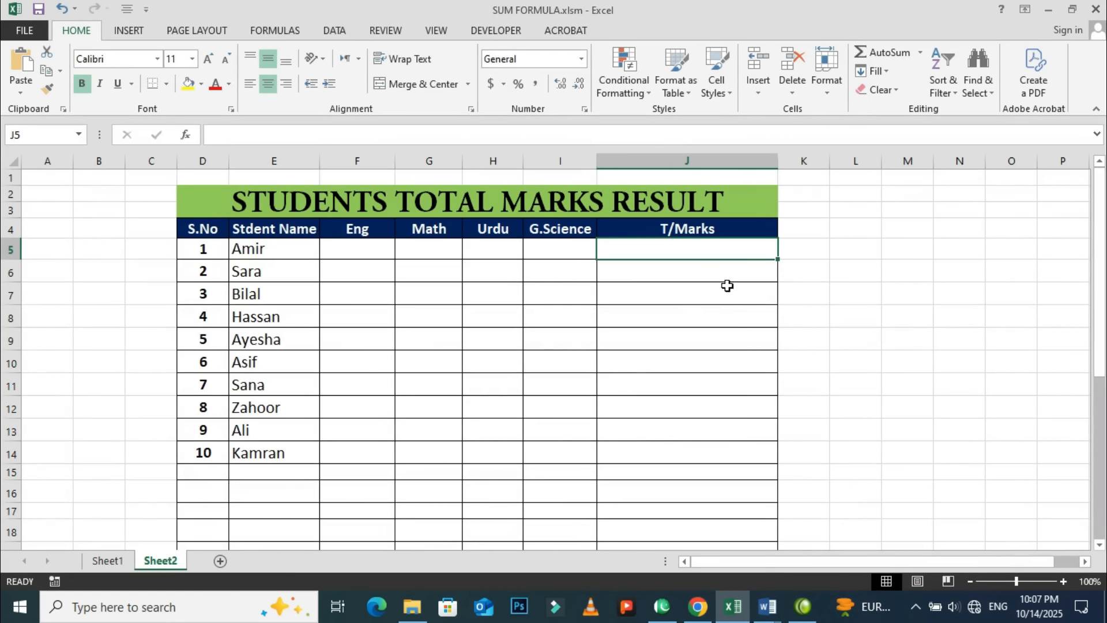
Switch to ChatGPT in Chrome and submit the copied request for a SUM formula totalling marks from F5 to I5.
{"action": "mouse_move", "coordinate": [800, 619]}
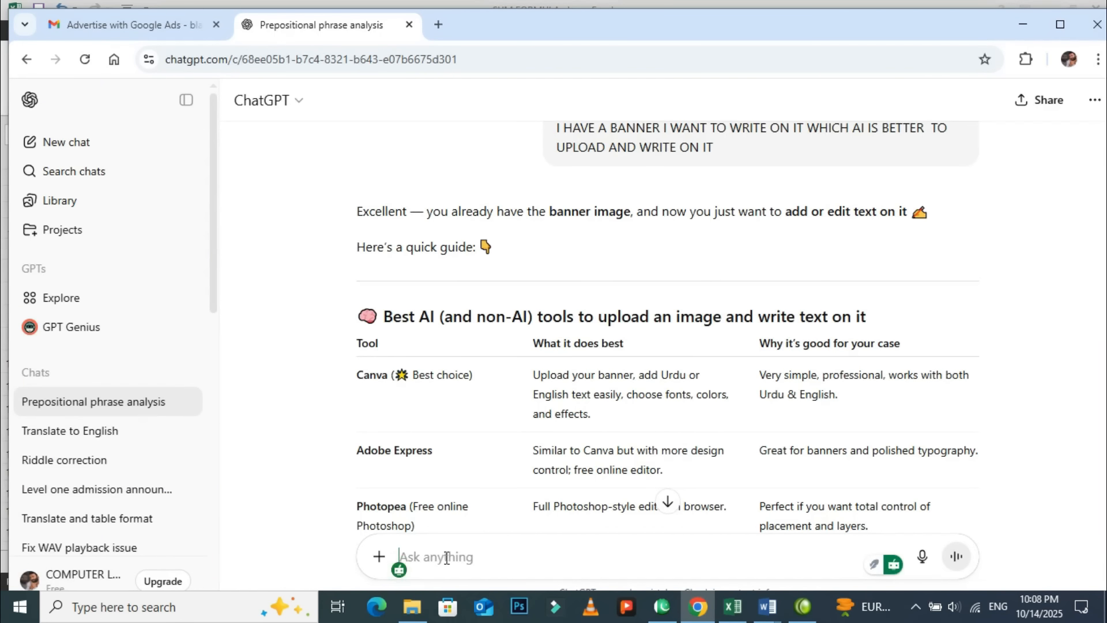
{"action": "key", "text": "ctrl"}
{"action": "key", "text": "ctrl+v"}
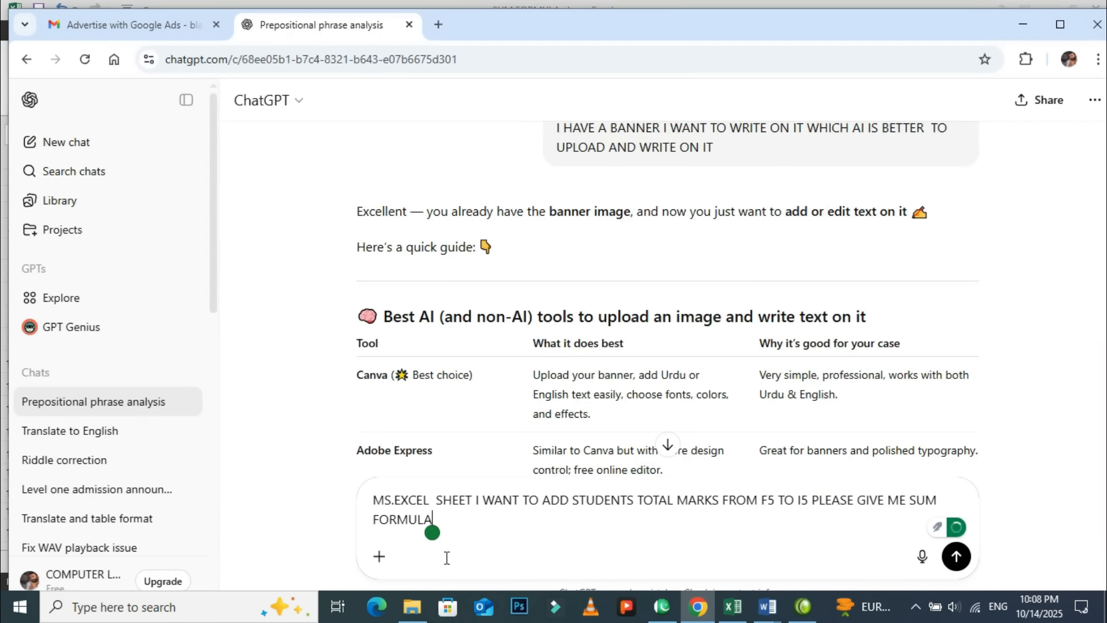
{"action": "left_click", "coordinate": [956, 558]}
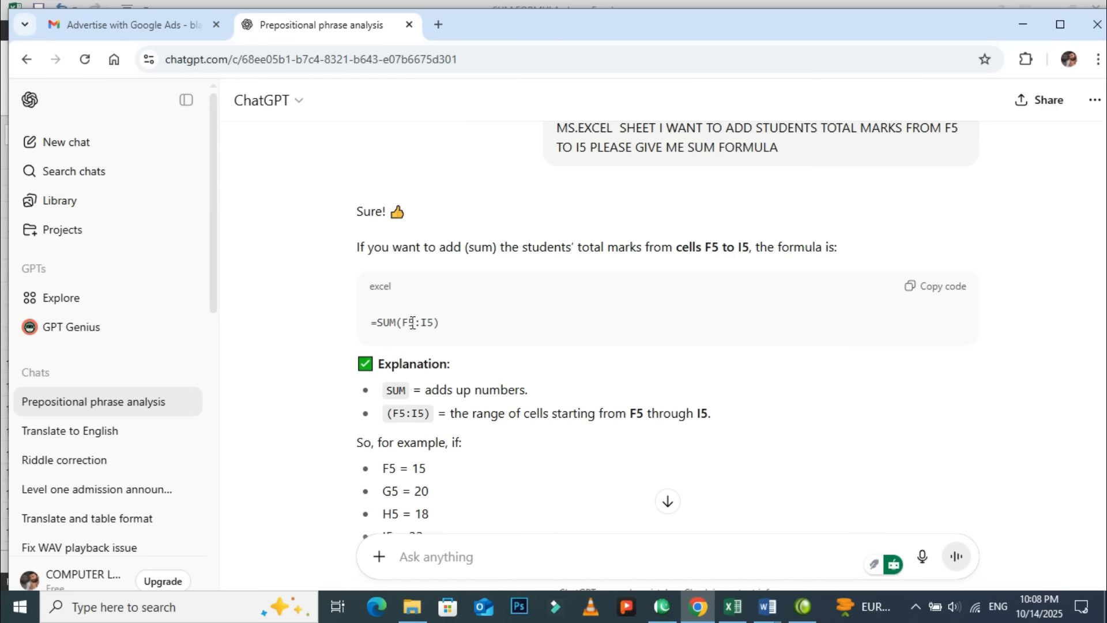
Copy the formula =SUM(F5:I5) from ChatGPT's answer and paste it into cell J5 of the Excel sheet.
{"action": "left_click", "coordinate": [915, 295]}
{"action": "left_click", "coordinate": [1021, 25]}
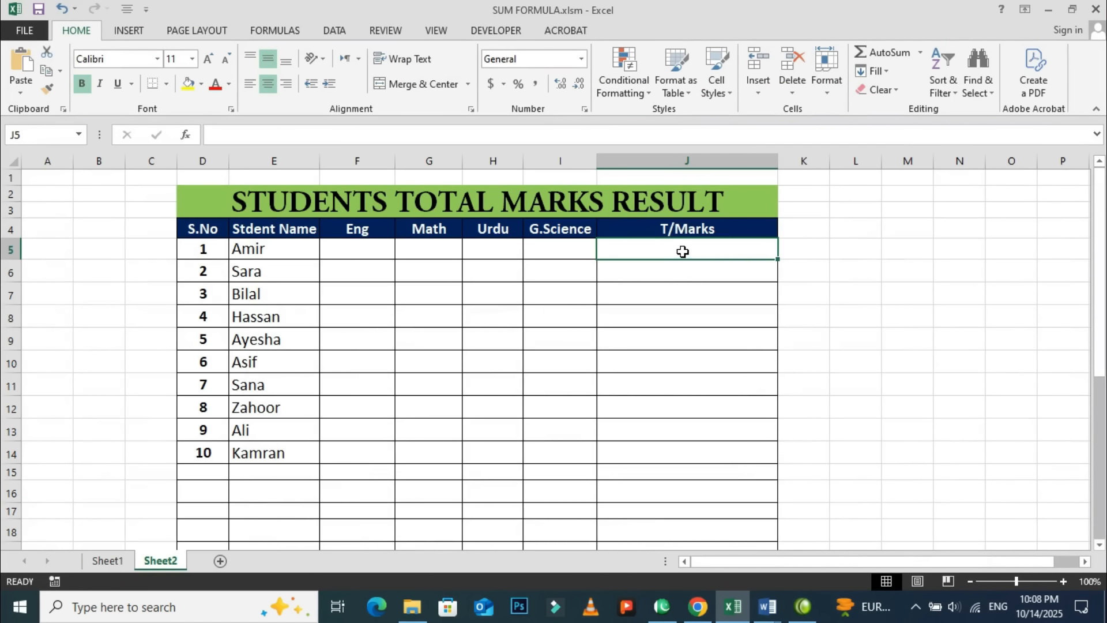
{"action": "key", "text": "ctrl+v"}
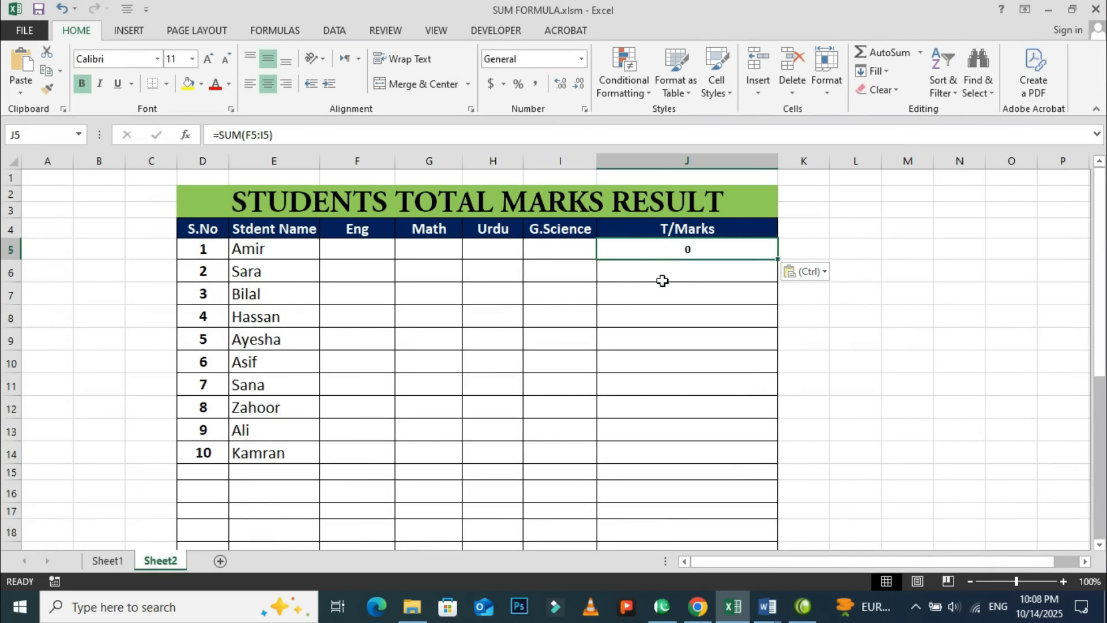
Enter the first student's marks in row 5: Eng 45, Math 67, Urdu 43 and G.Science 67.
{"action": "left_click", "coordinate": [352, 249]}
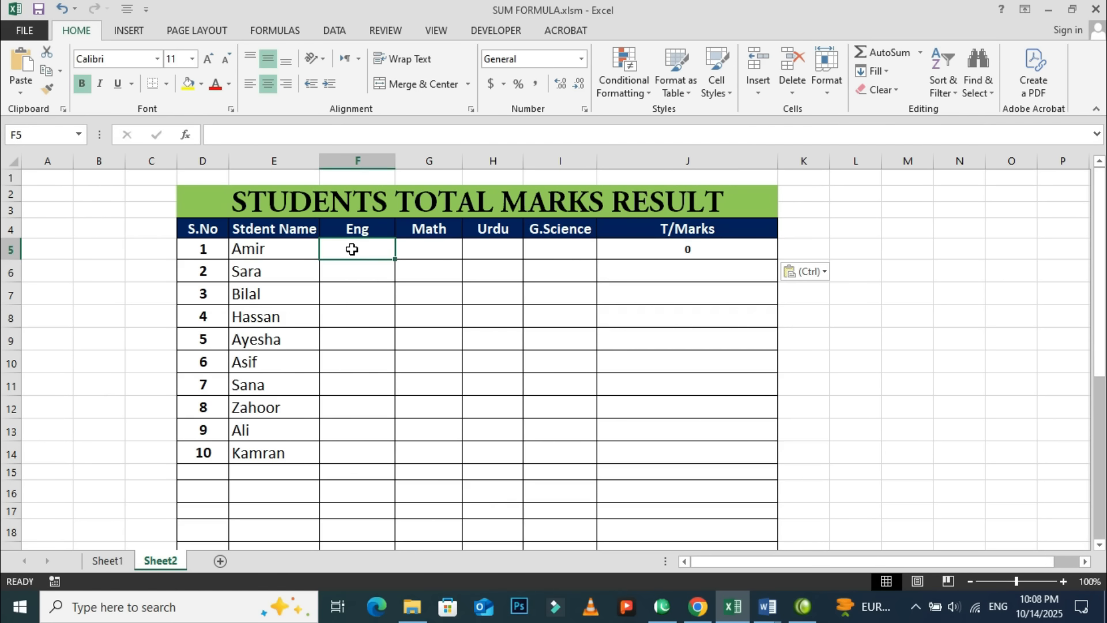
{"action": "type", "text": "45"}
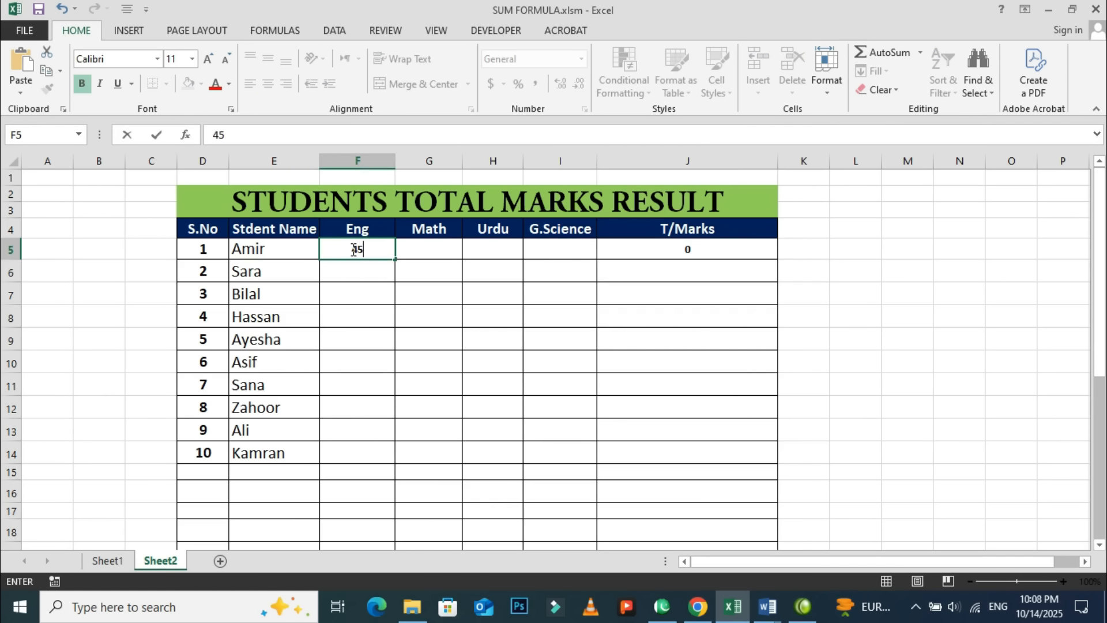
{"action": "key", "text": "Tab"}
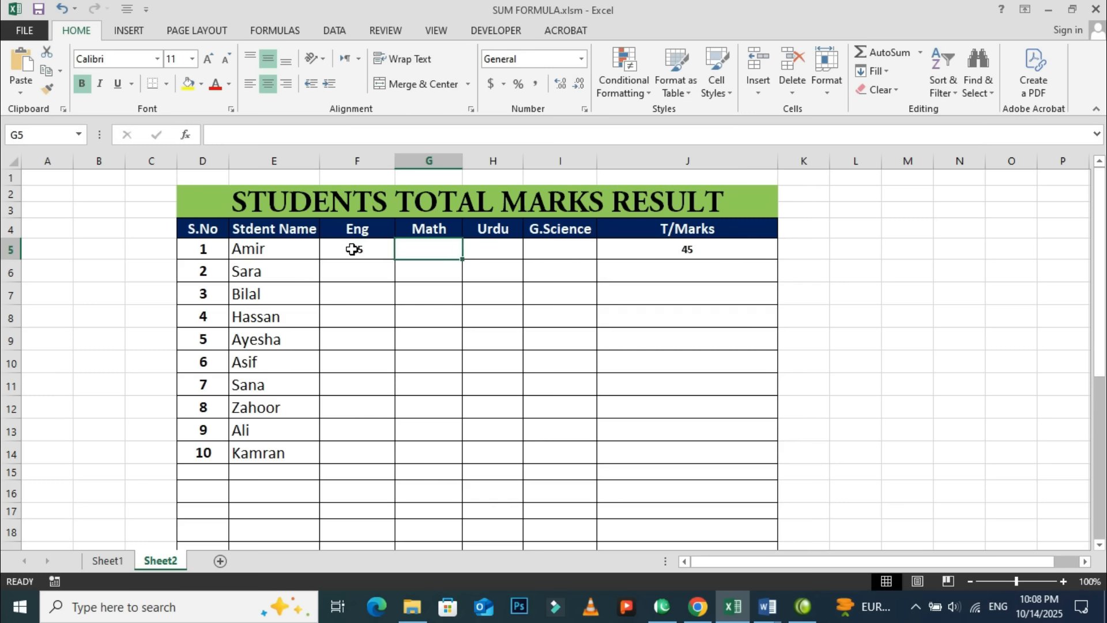
{"action": "type", "text": "67"}
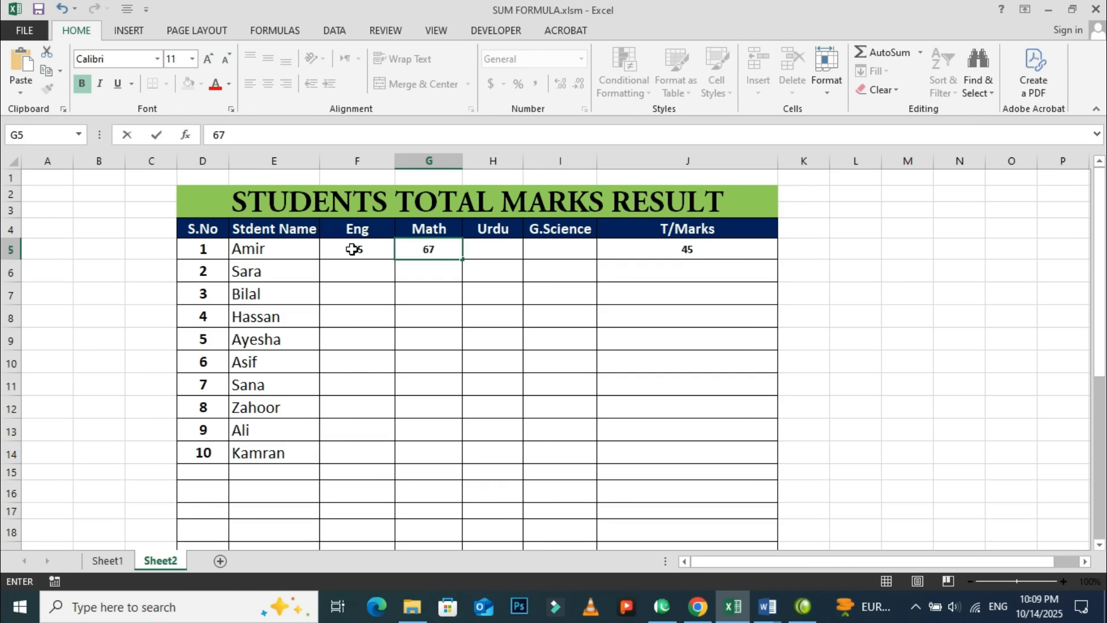
{"action": "key", "text": "Tab"}
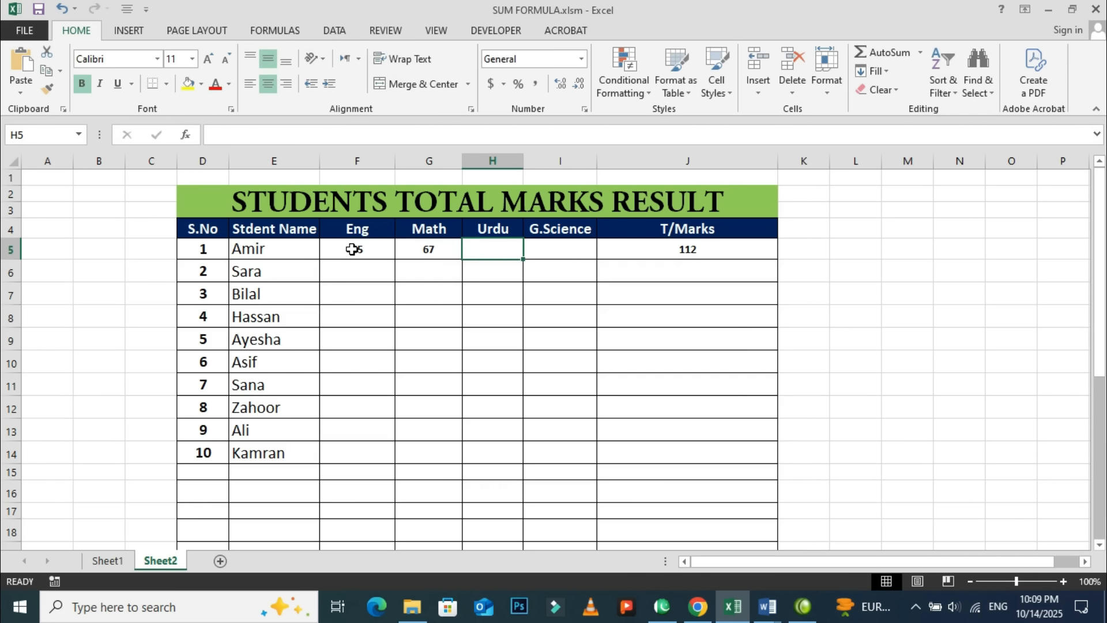
{"action": "type", "text": "43"}
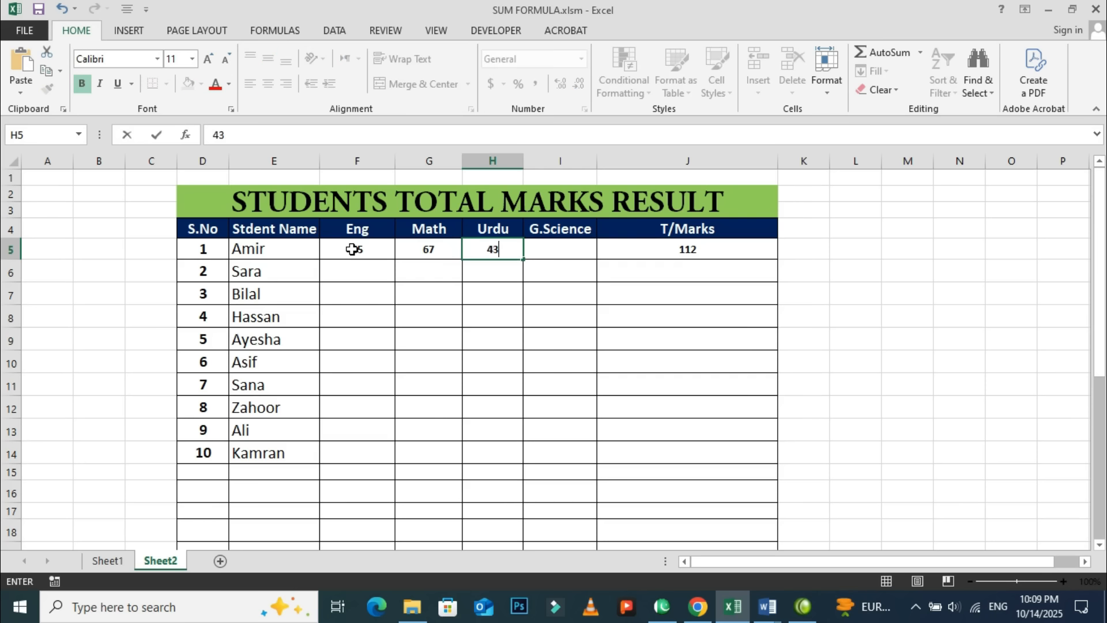
{"action": "key", "text": "Tab"}
{"action": "type", "text": "67"}
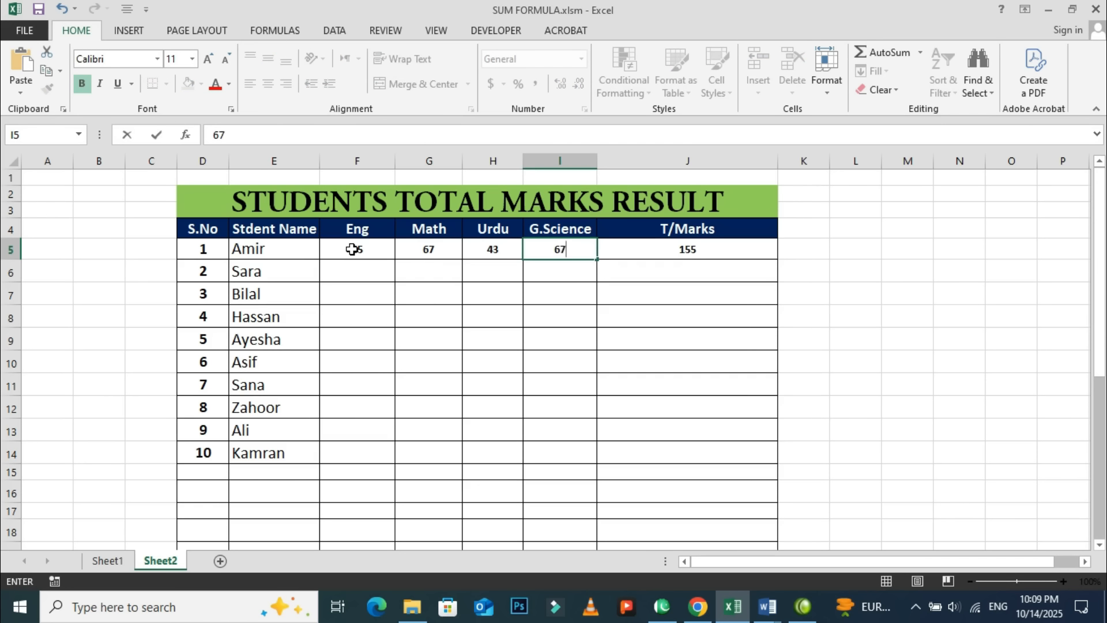
{"action": "key", "text": "Tab"}
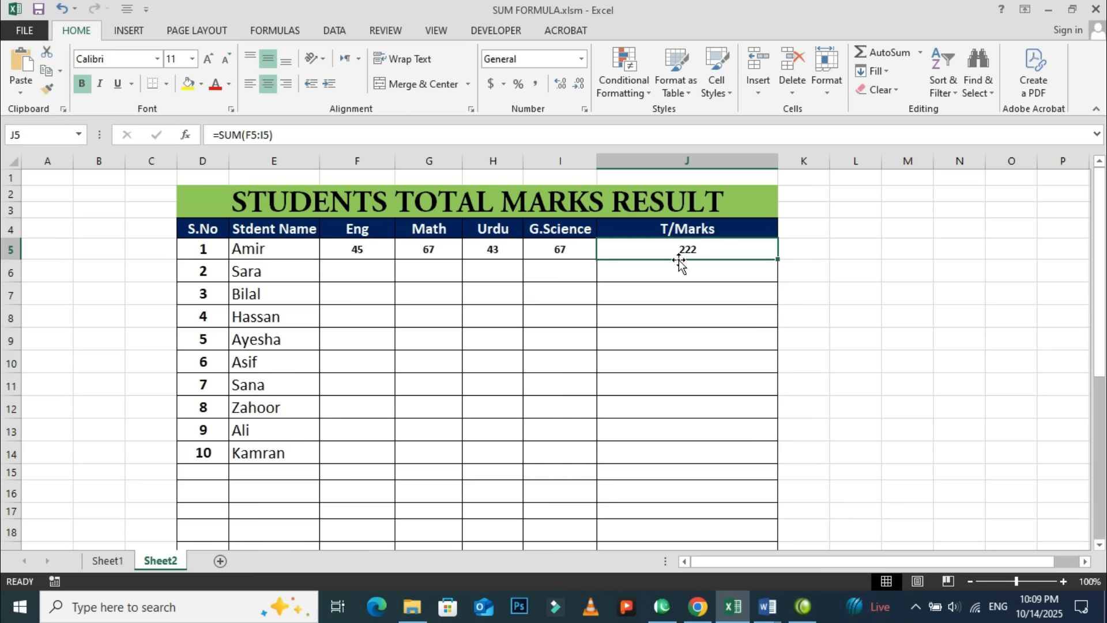
Fill the SUM formula from J5 down the T/Marks column to J14 for all ten students.
{"action": "left_click", "coordinate": [703, 439]}
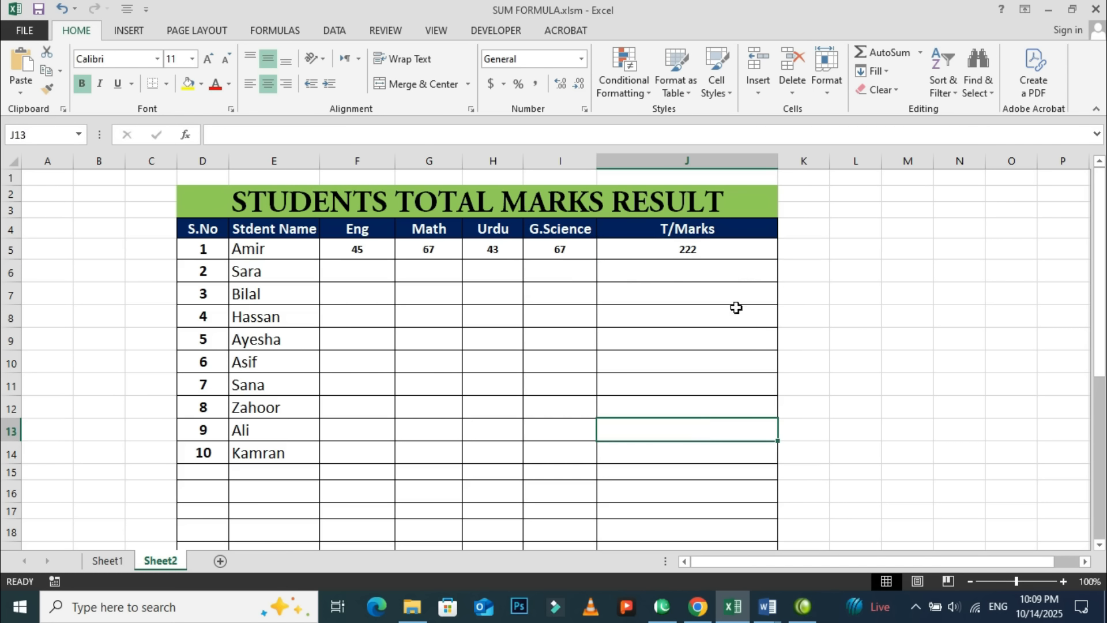
{"action": "left_click", "coordinate": [749, 253]}
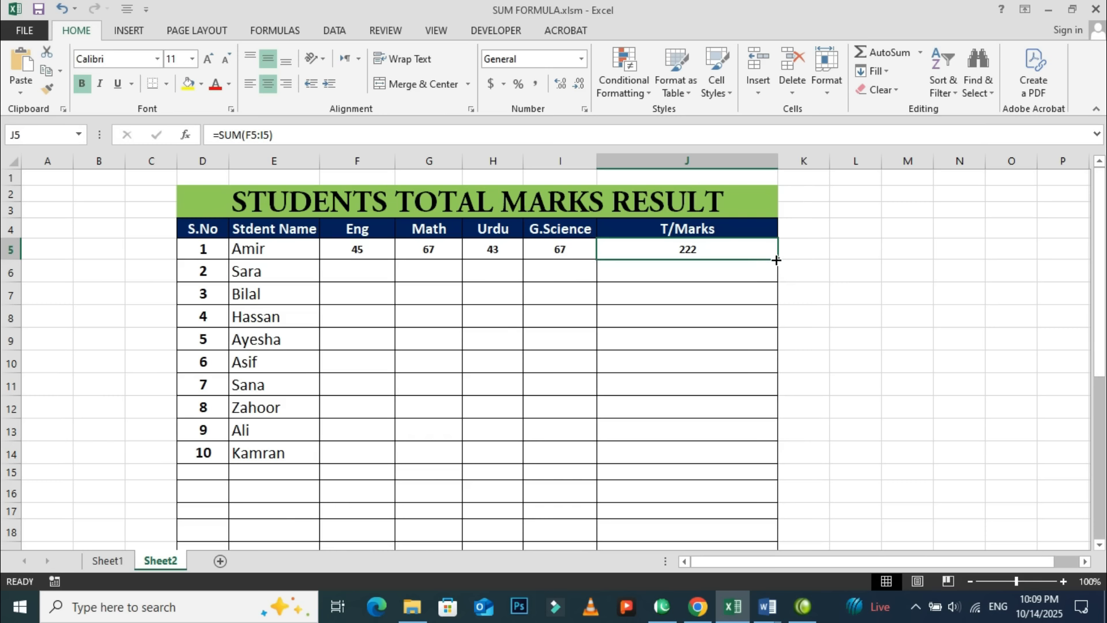
{"action": "double_click", "coordinate": [776, 260]}
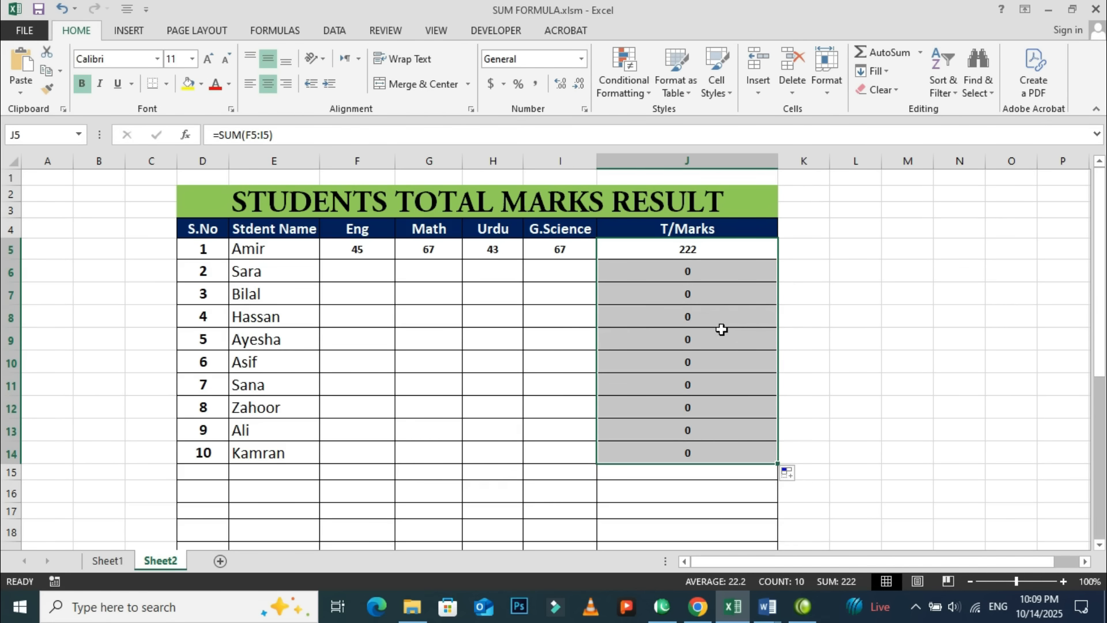
Enter the second student's marks in row 6: Eng 45, Math 46, Urdu 34 and G.Science 78.
{"action": "left_click", "coordinate": [358, 270]}
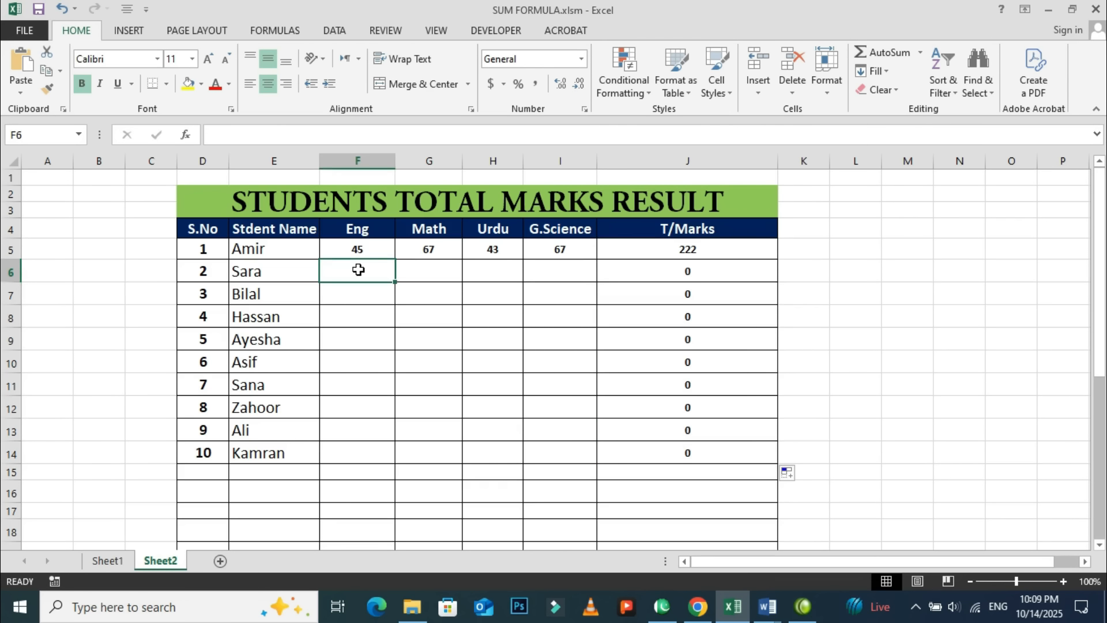
{"action": "type", "text": "45"}
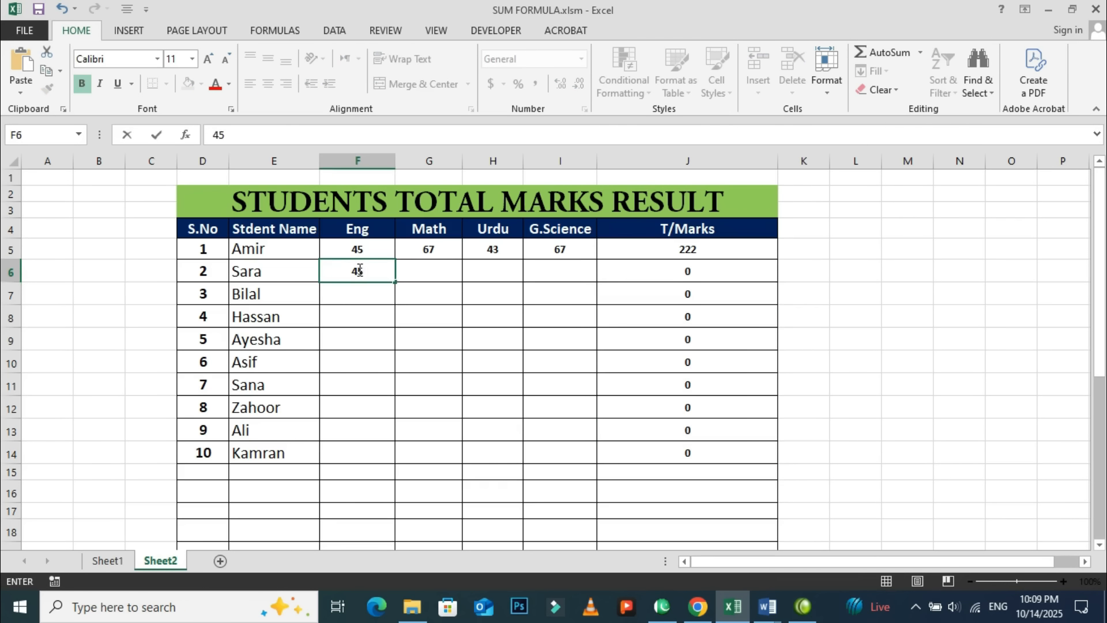
{"action": "key", "text": "Tab"}
{"action": "type", "text": "46"}
{"action": "key", "text": "Tab"}
{"action": "type", "text": "34"}
{"action": "key", "text": "Down"}
{"action": "key", "text": "Right"}
{"action": "key", "text": "Up"}
{"action": "type", "text": "78"}
{"action": "key", "text": "Down"}
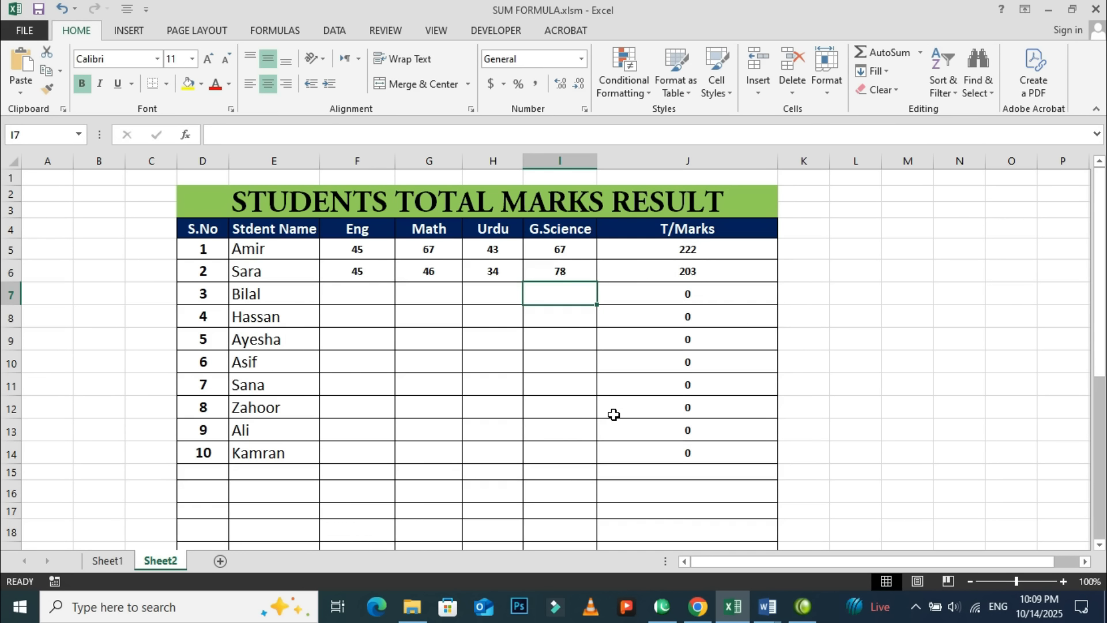
Open the formula in the first student's T/Marks cell J5 to inspect the range it sums.
{"action": "right_click", "coordinate": [644, 500]}
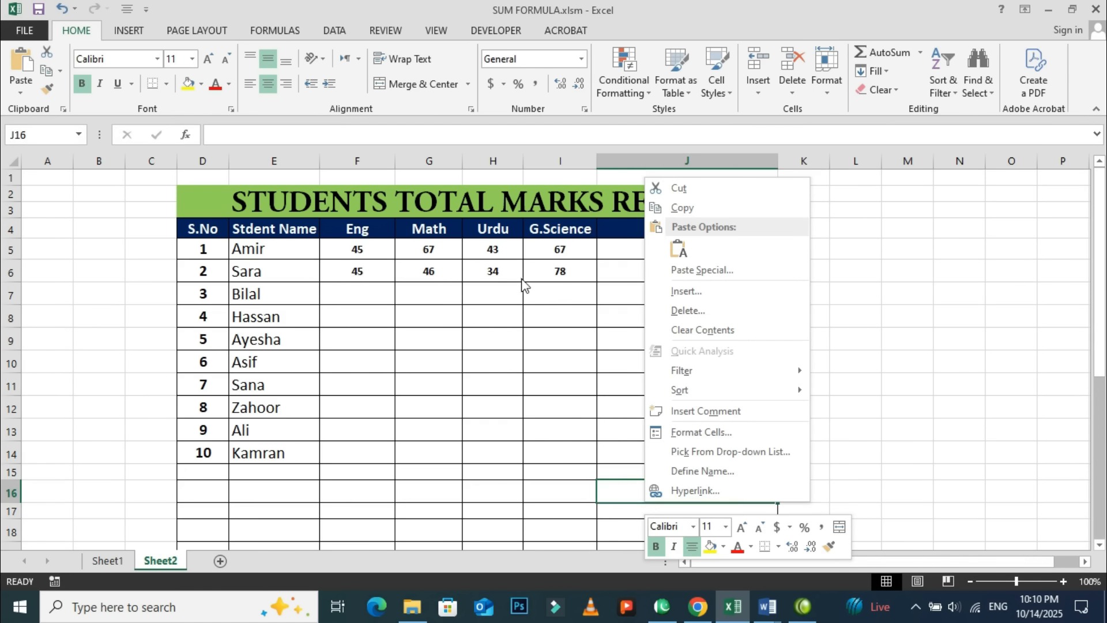
{"action": "key", "text": "Escape"}
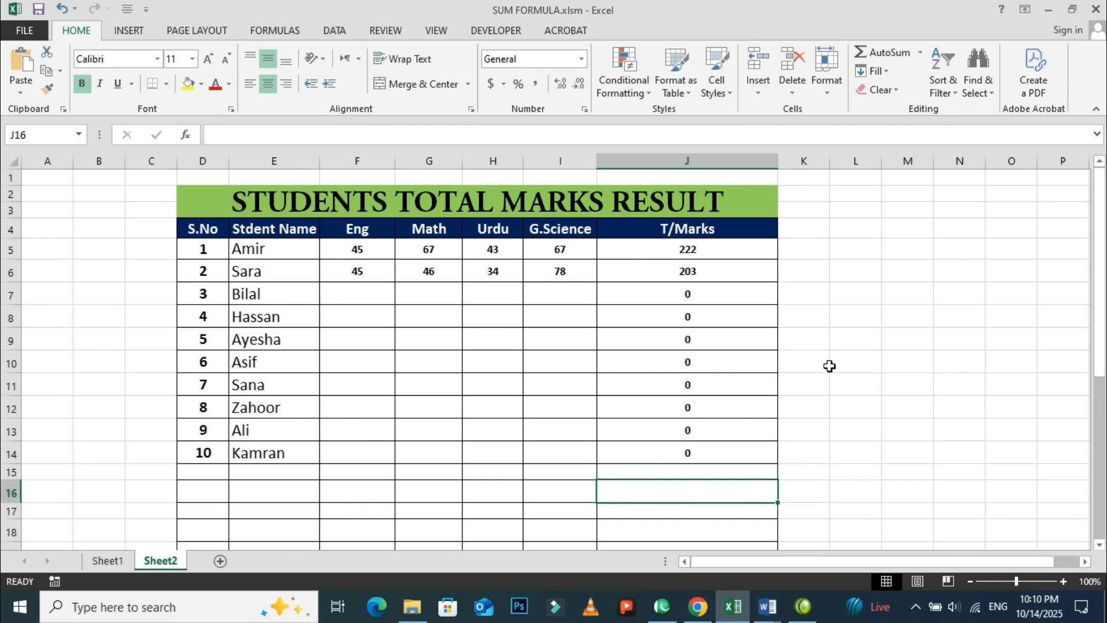
{"action": "left_click", "coordinate": [658, 254]}
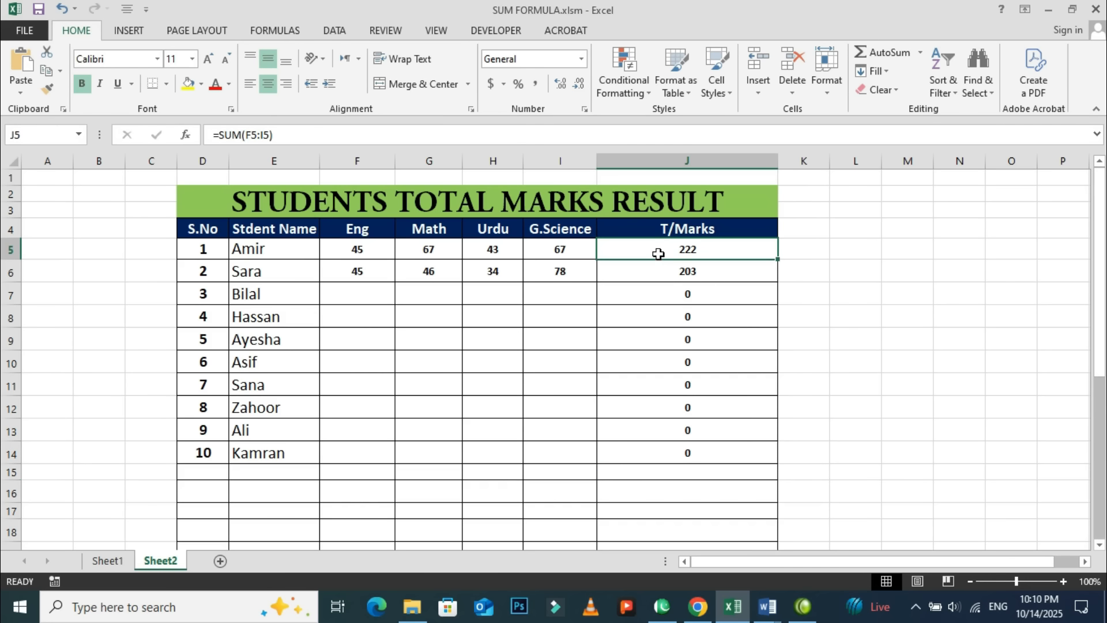
{"action": "key", "text": "F2"}
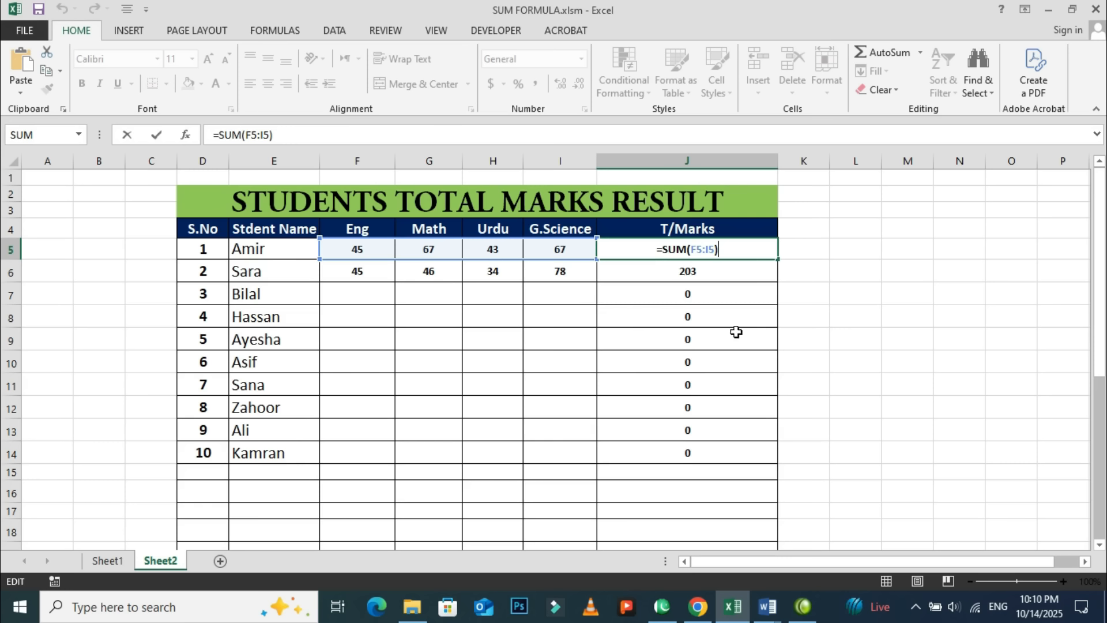
Switch to Document1 in Word to review the formula request, and to Chrome to review ChatGPT's answer.
{"action": "mouse_move", "coordinate": [767, 615]}
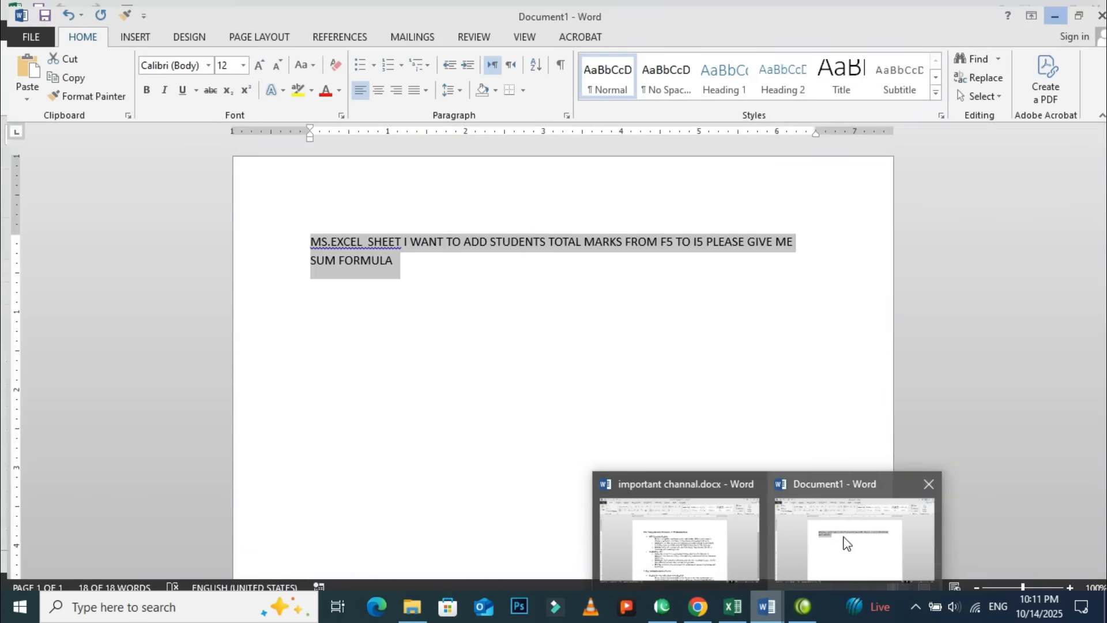
{"action": "left_click", "coordinate": [851, 534]}
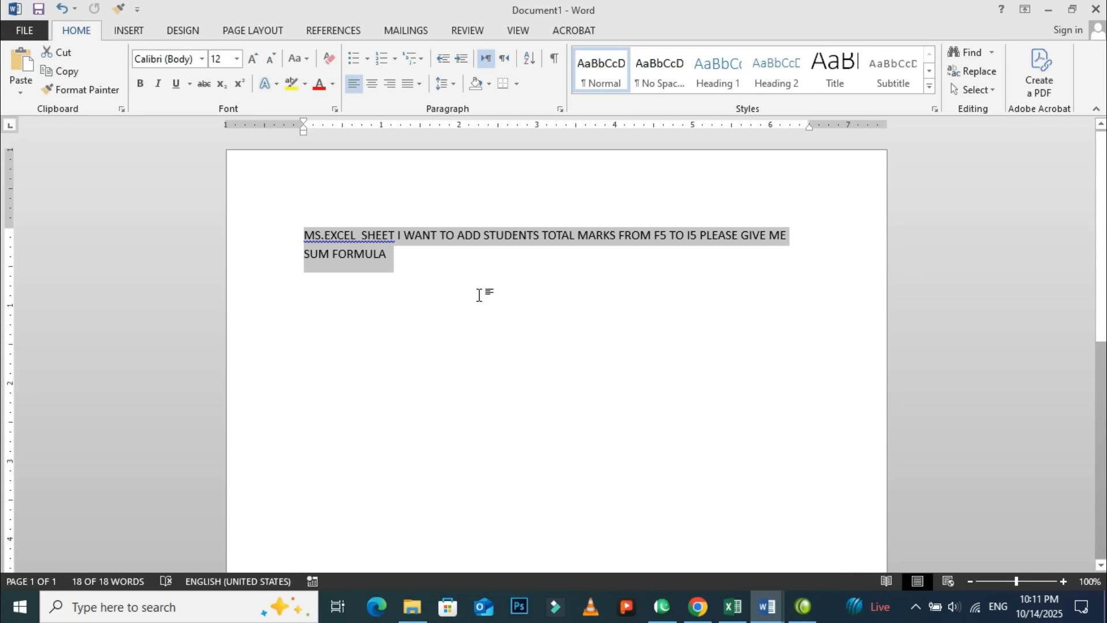
{"action": "left_click", "coordinate": [477, 294]}
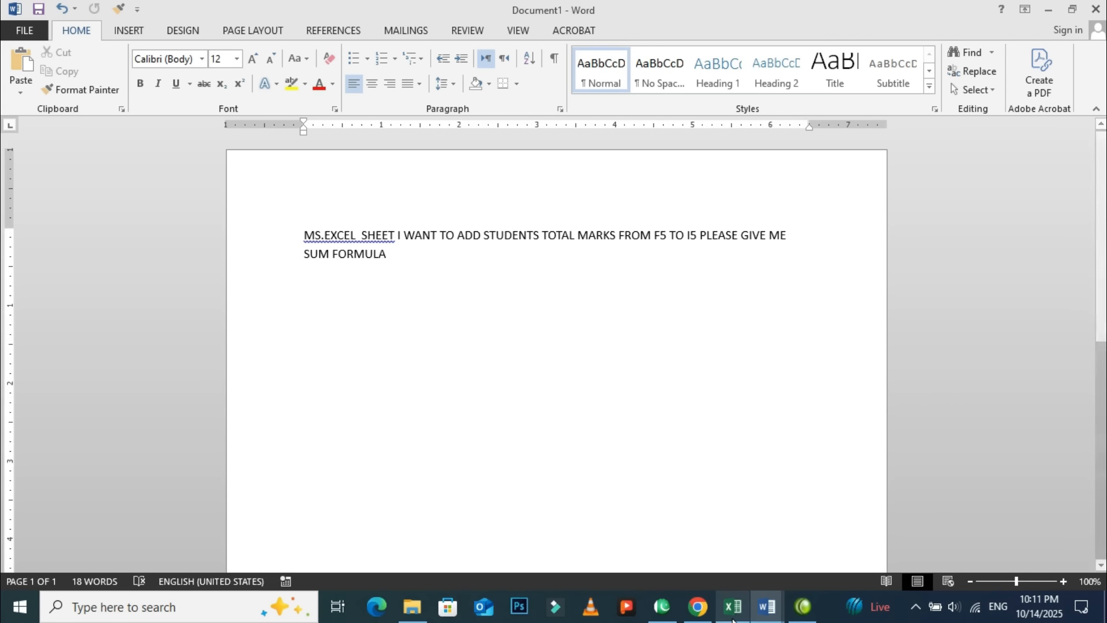
{"action": "left_click", "coordinate": [699, 607]}
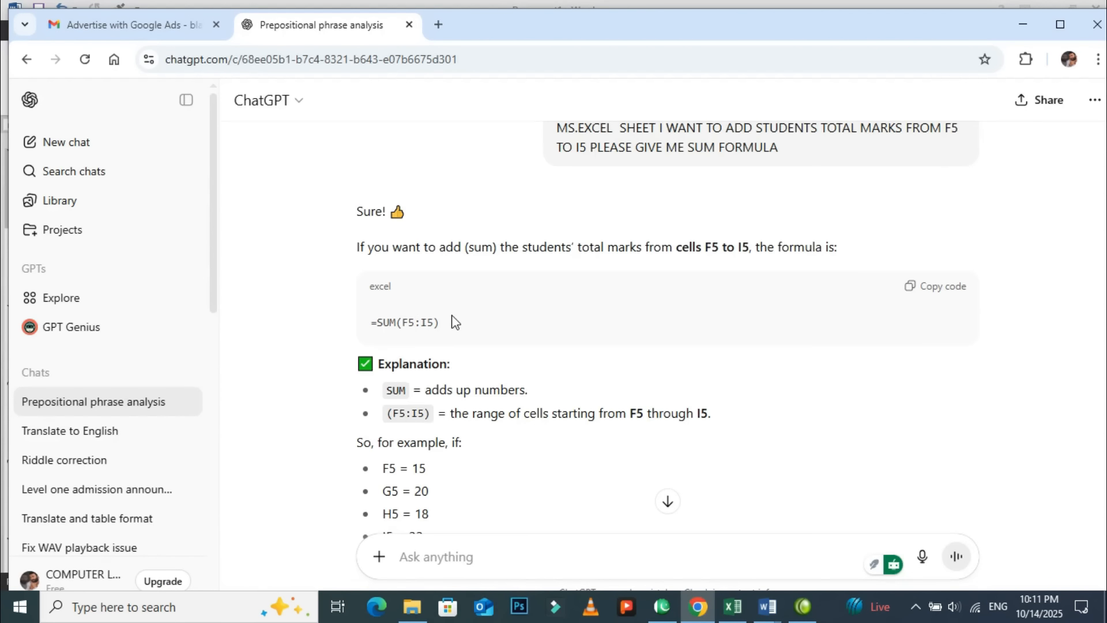